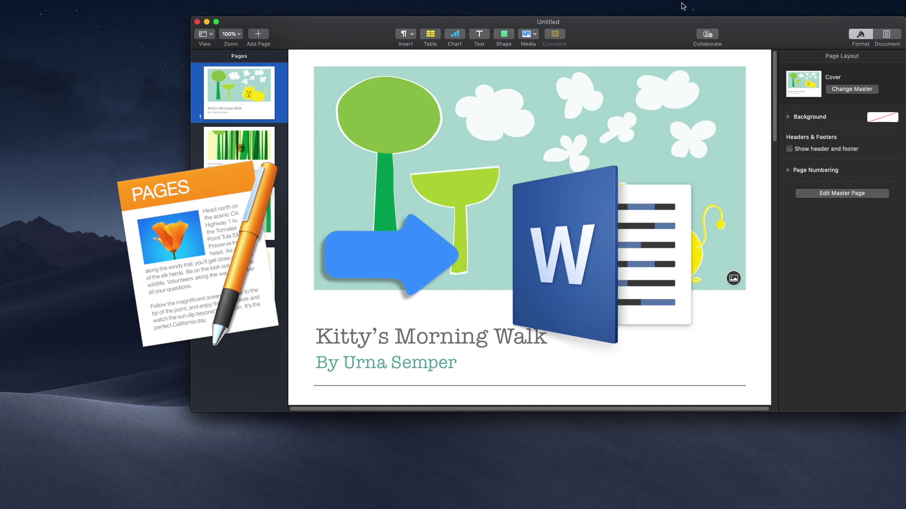
# Create a new document from the Story template under Books – Landscape.
pyautogui.moveTo(665, 27); pyautogui.dragTo(567, 57)
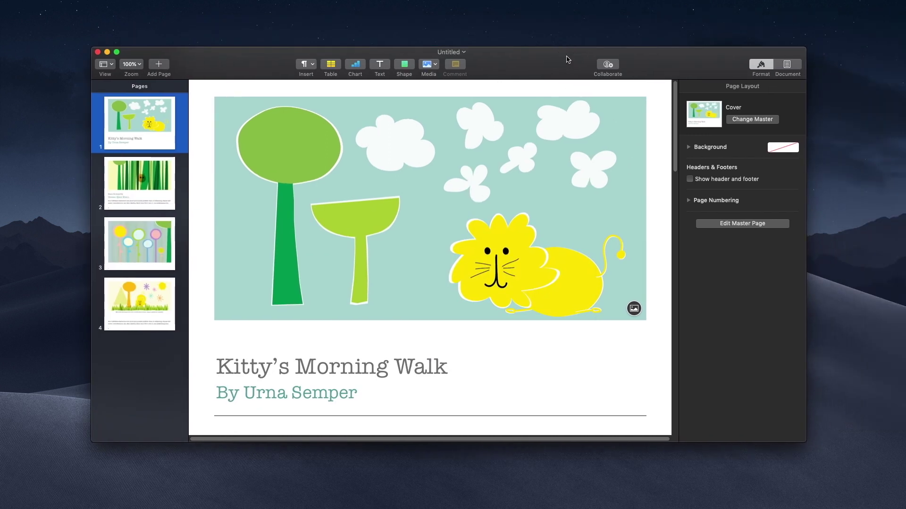
pyautogui.click(140, 173)
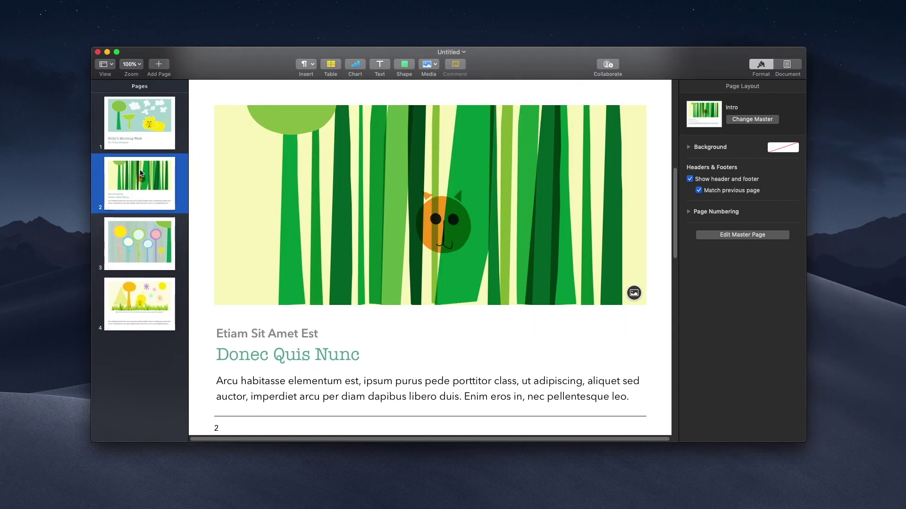
pyautogui.press('super+n')
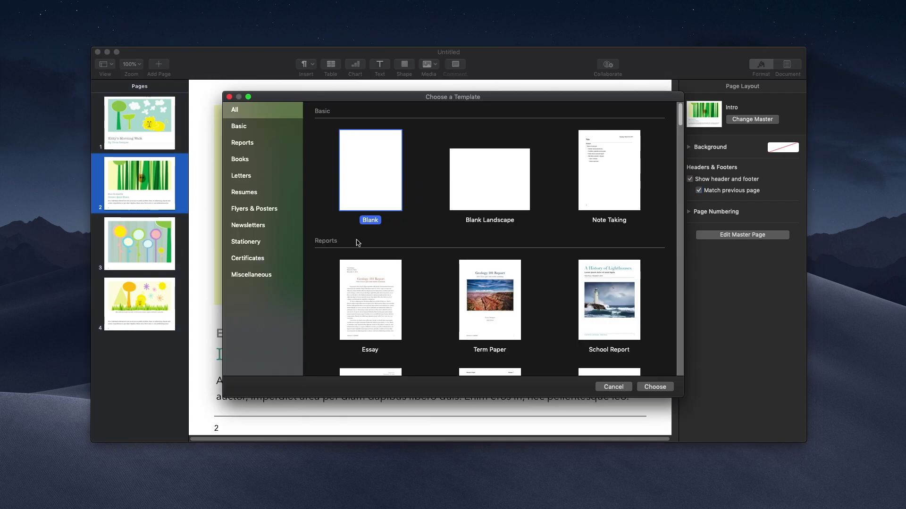
pyautogui.scroll(-10, 488, 321)
pyautogui.click(386, 227)
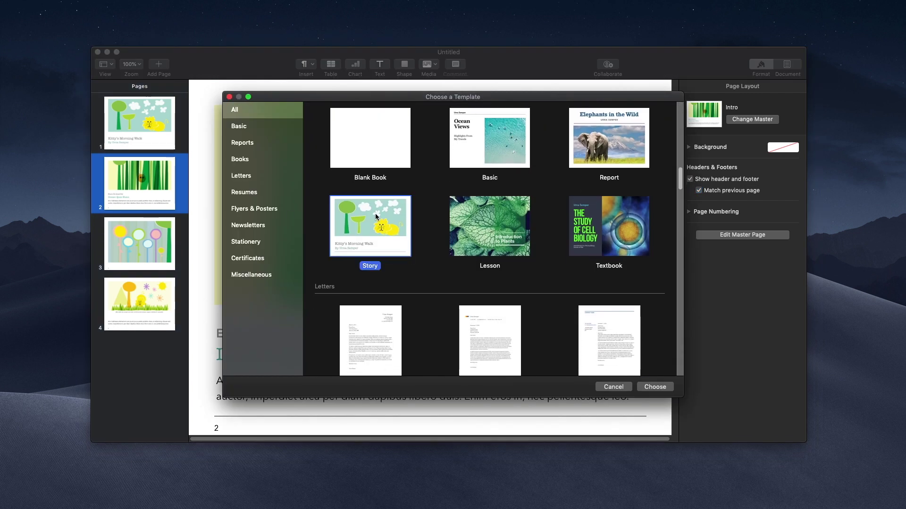
pyautogui.scroll(2, 377, 217)
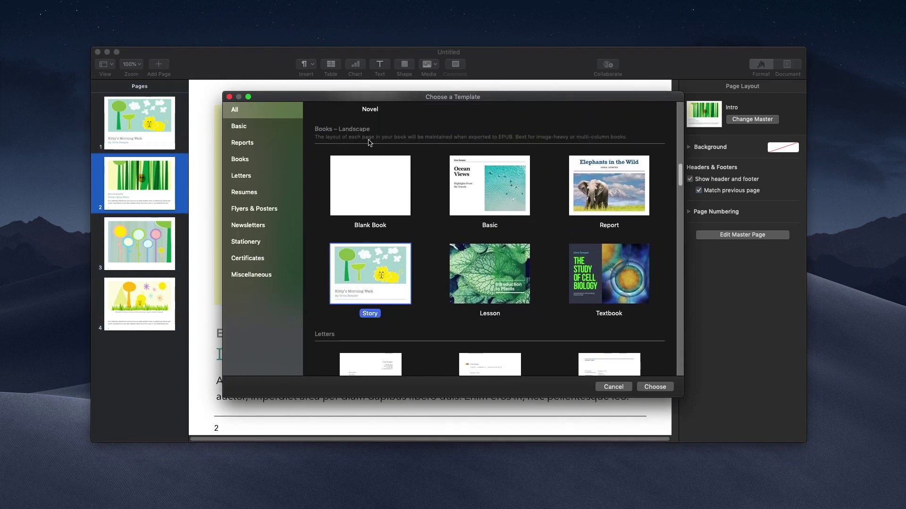
pyautogui.press('Return')
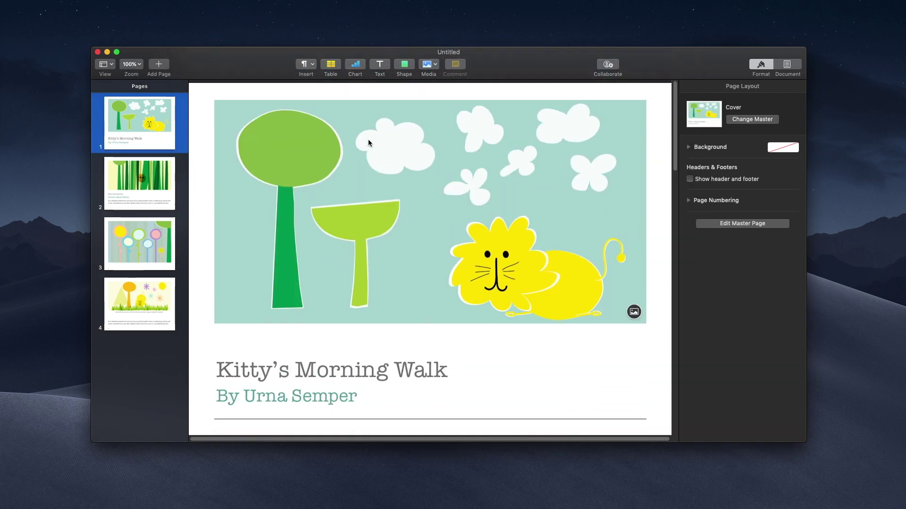
# Scroll through the four 'Kitty's Morning Walk' pages and back to the cover.
pyautogui.scroll(-1, 368, 142)
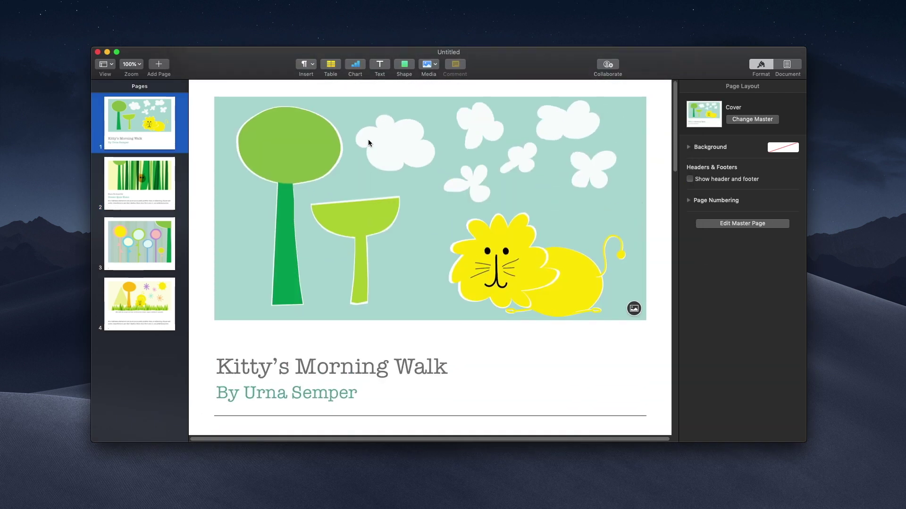
pyautogui.scroll(-15, 368, 140)
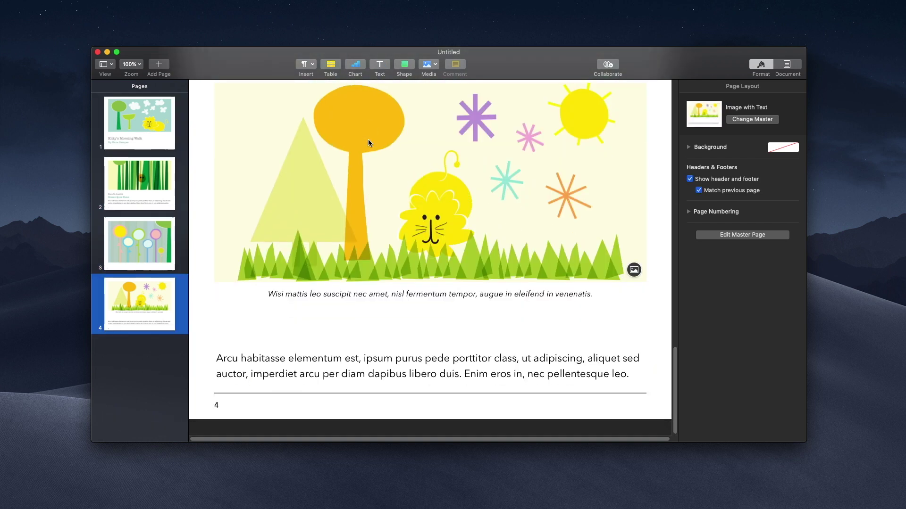
pyautogui.scroll(13, 368, 140)
pyautogui.scroll(3, 368, 140)
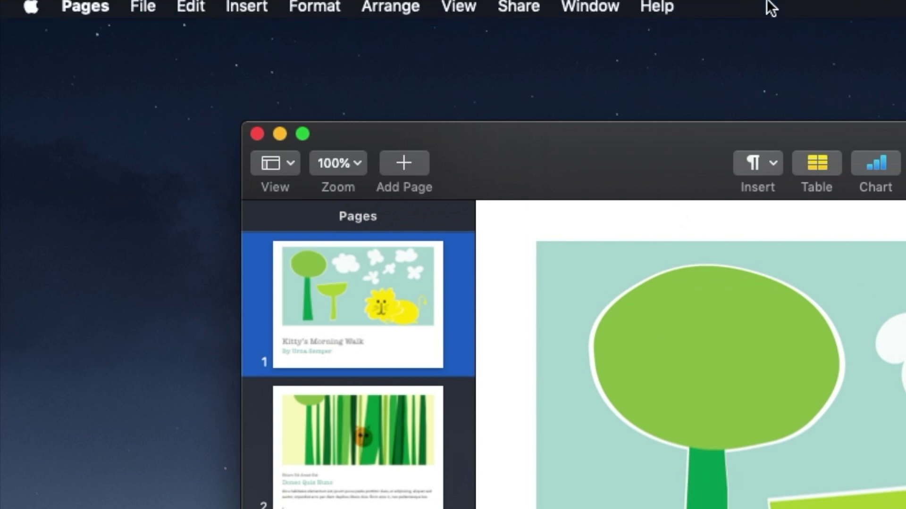
# Open the PDF export dialog through File > Export To > PDF.
pyautogui.click(143, 11)
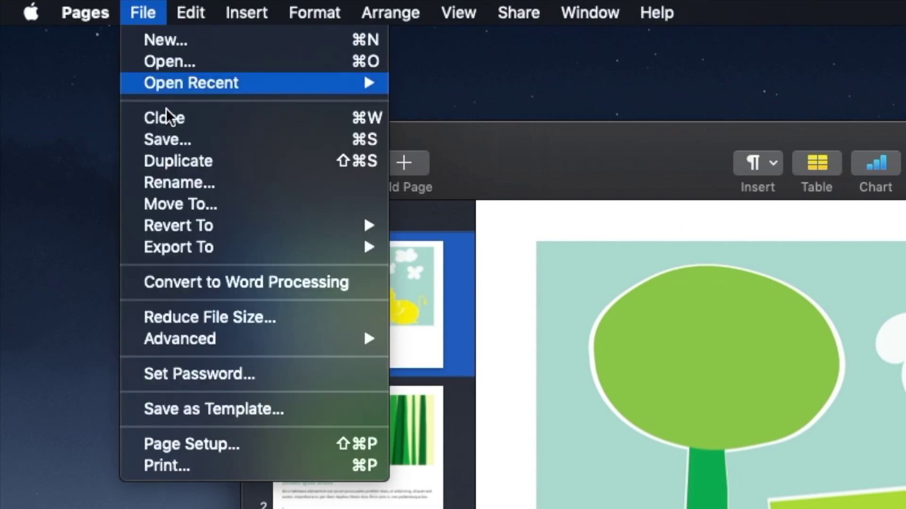
pyautogui.moveTo(194, 255)
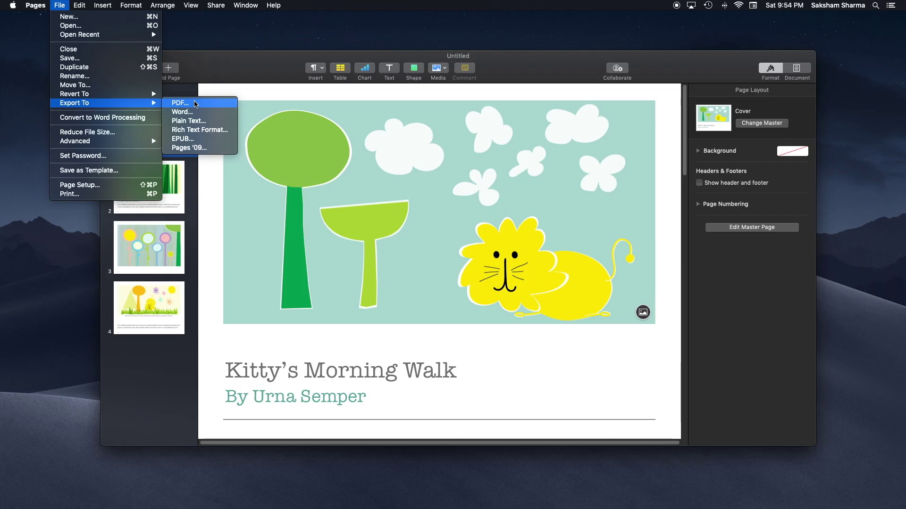
pyautogui.click(466, 242)
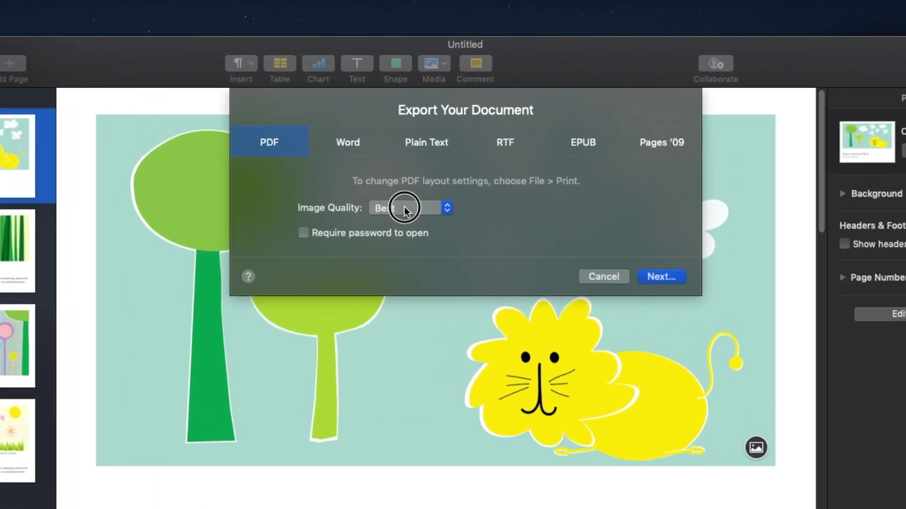
# Keep Best image quality and leave the PDF without password protection.
pyautogui.click(420, 169)
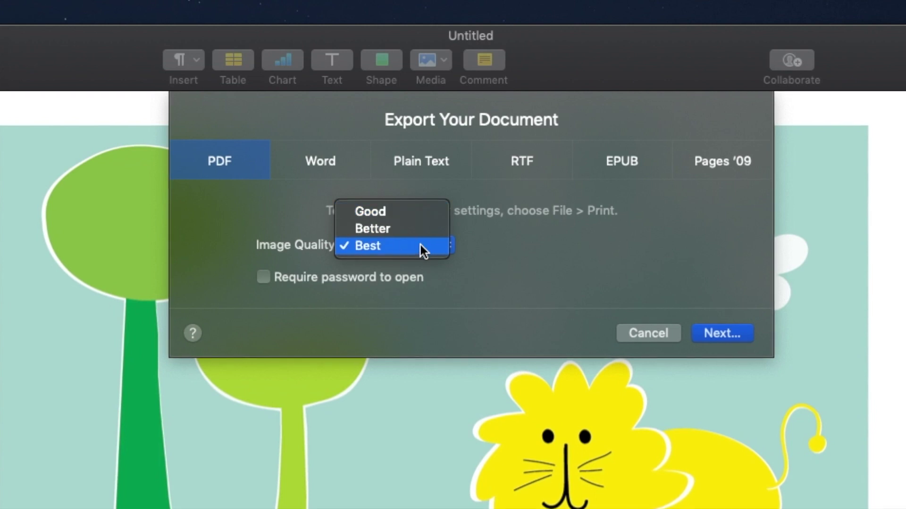
pyautogui.click(610, 274)
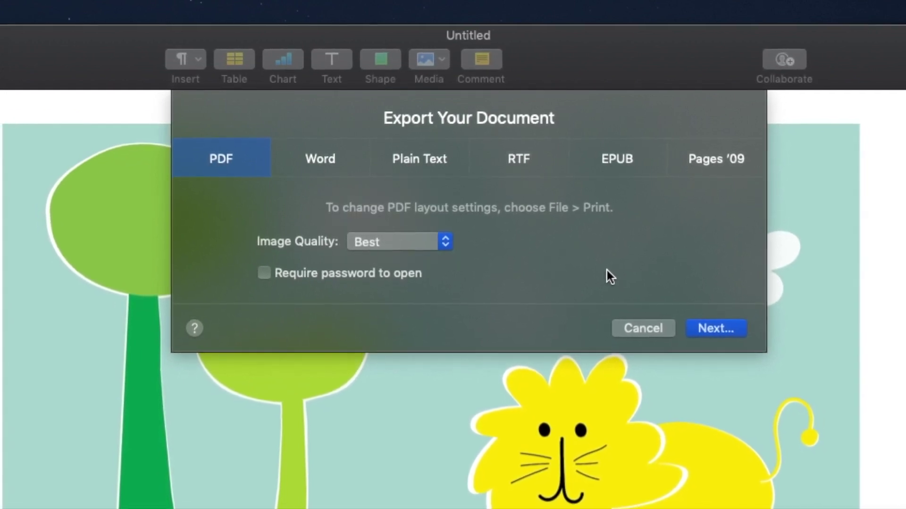
pyautogui.click(403, 269)
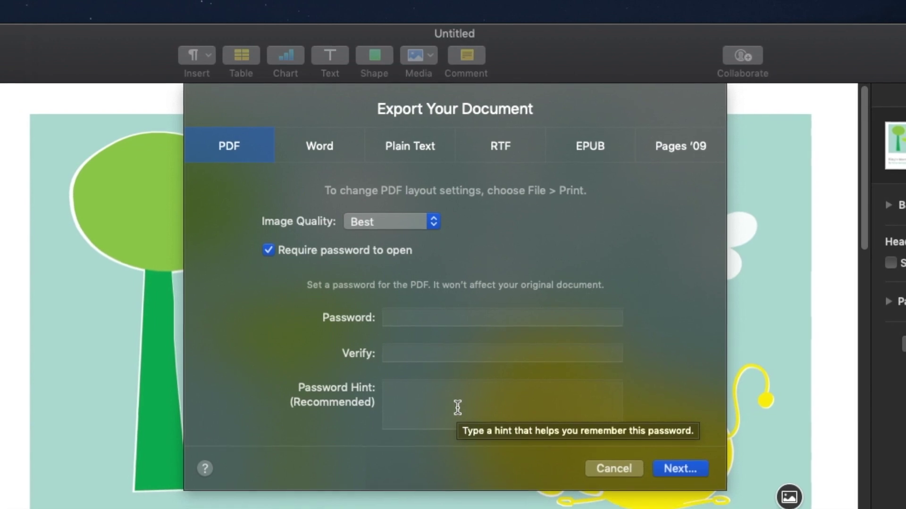
pyautogui.click(388, 249)
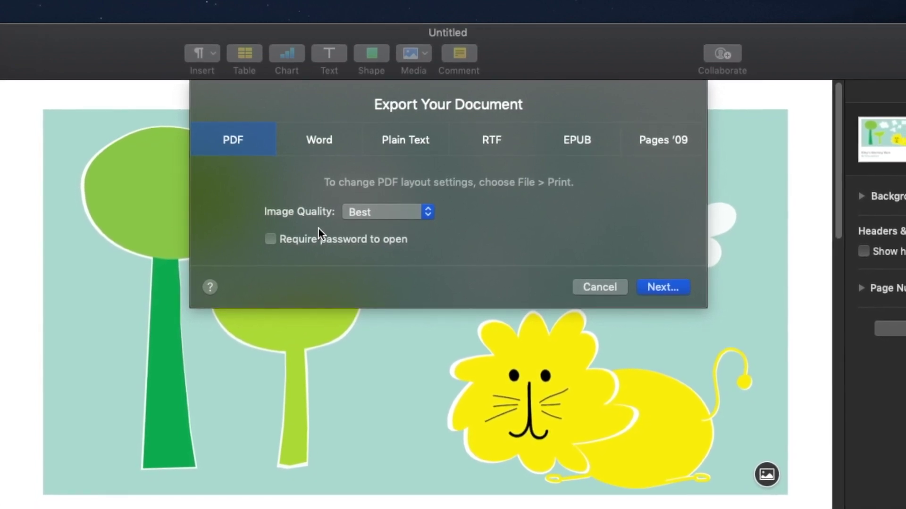
# Export the PDF to the Desktop under the name 'Test File'.
pyautogui.click(662, 286)
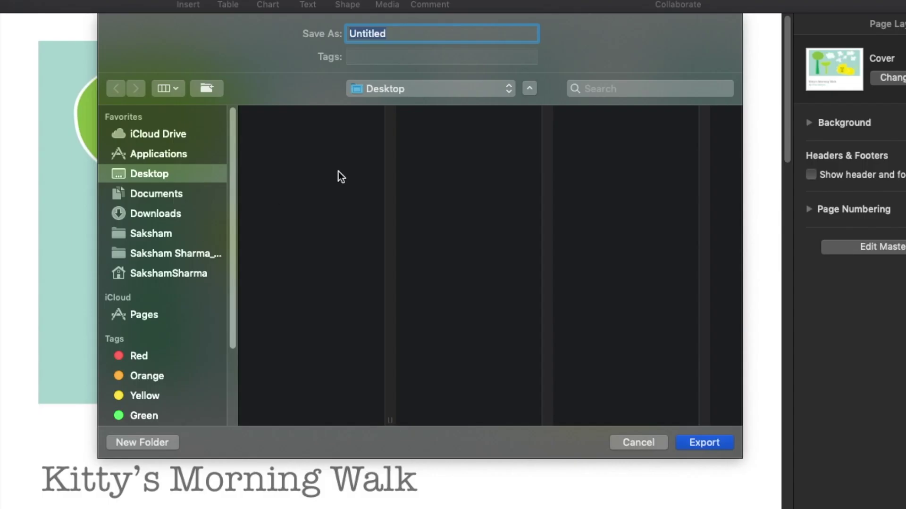
pyautogui.write('Test File')
pyautogui.press('Return')
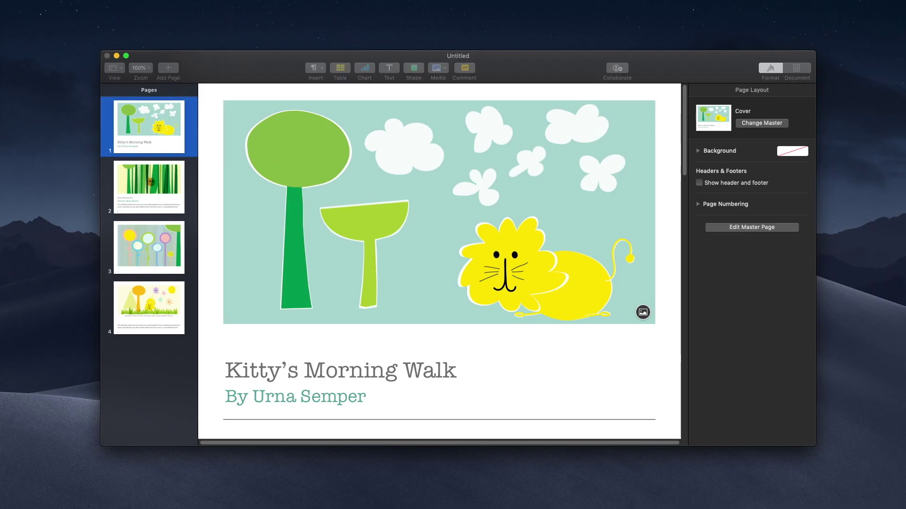
pyautogui.press('super+i')
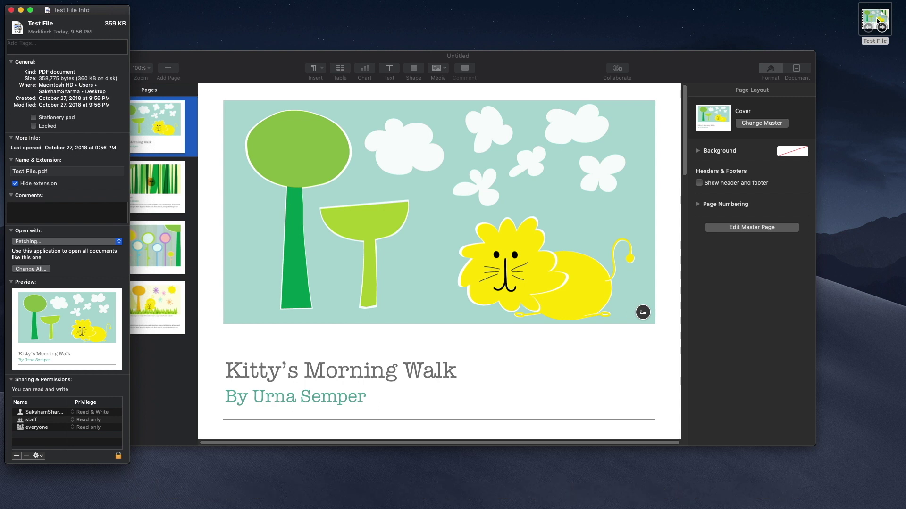
pyautogui.rightClick(844, 124)
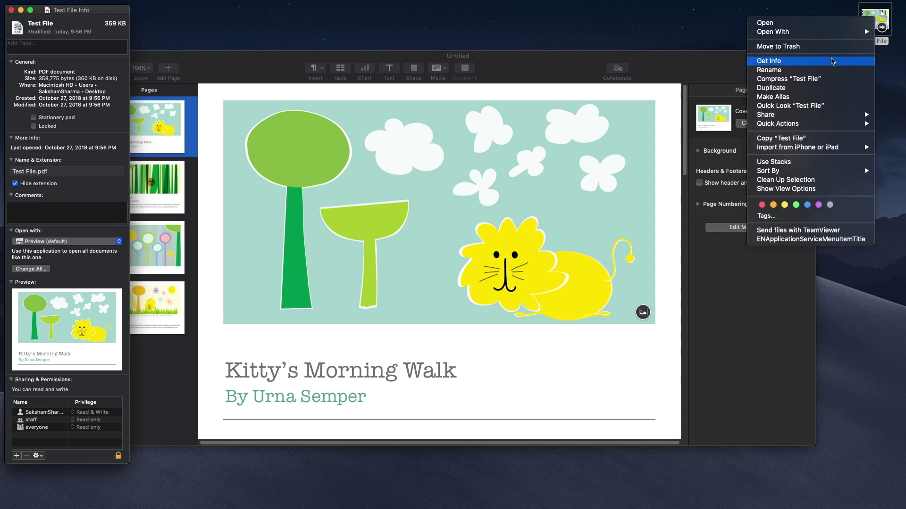
pyautogui.click(834, 61)
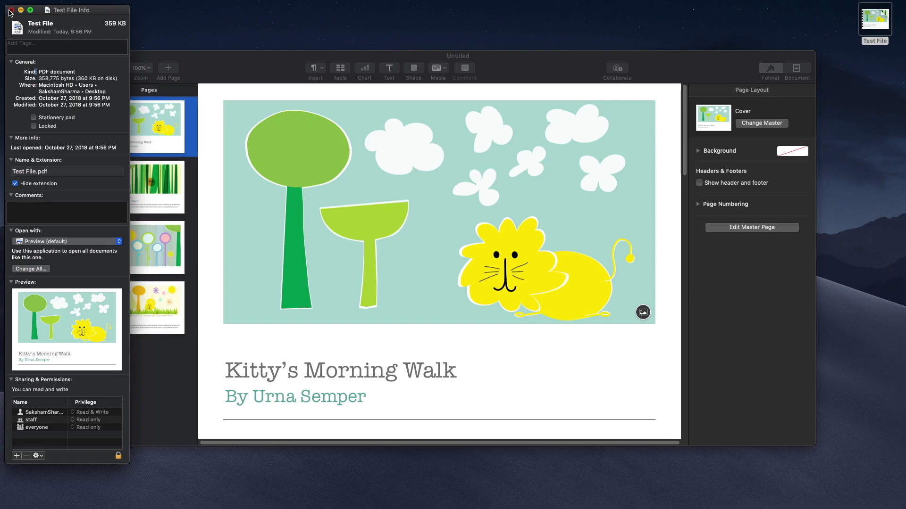
pyautogui.press('super+w')
pyautogui.press('space')
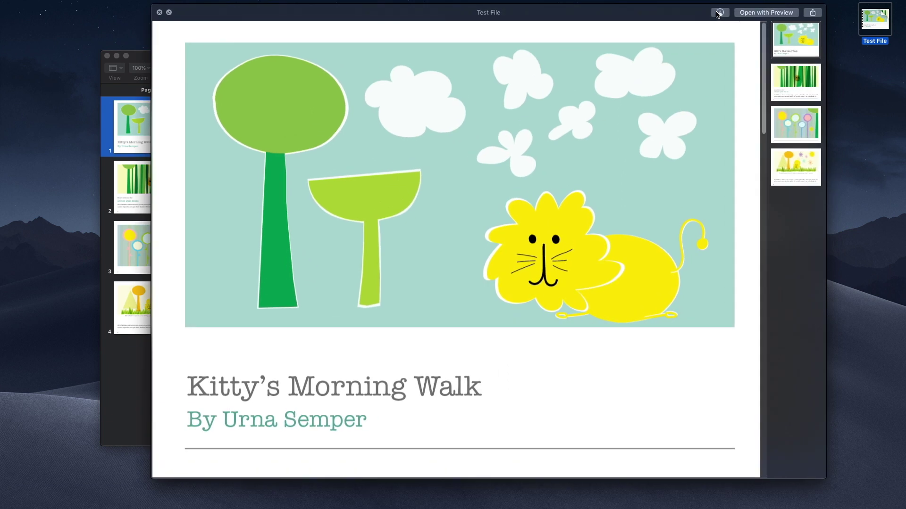
pyautogui.scroll(-5, 739, 119)
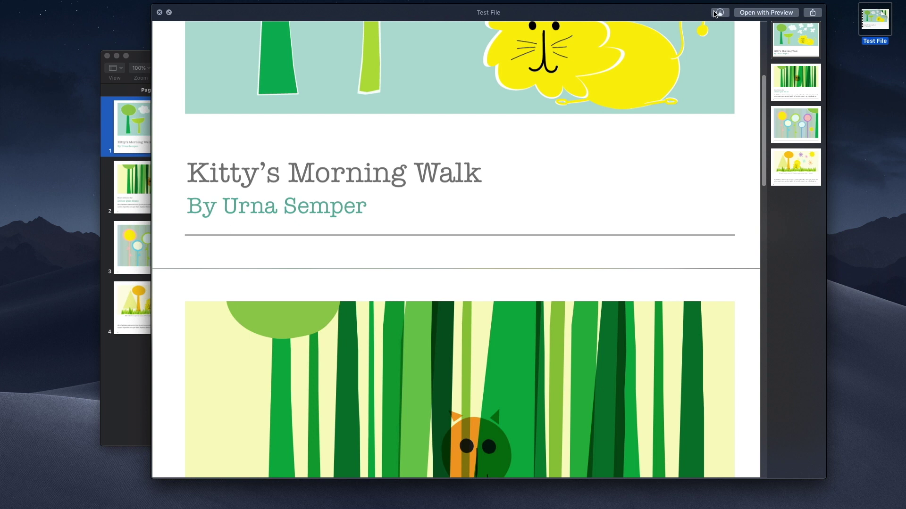
pyautogui.press('space')
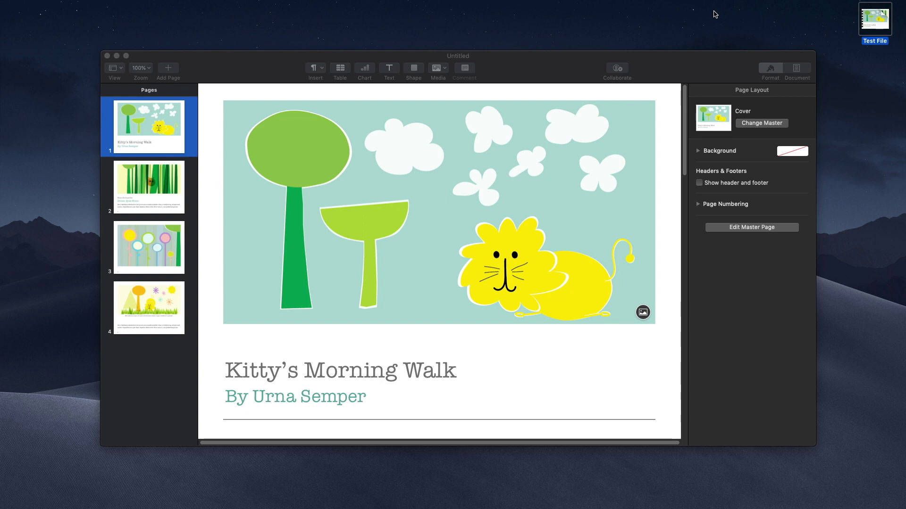
pyautogui.click(282, 63)
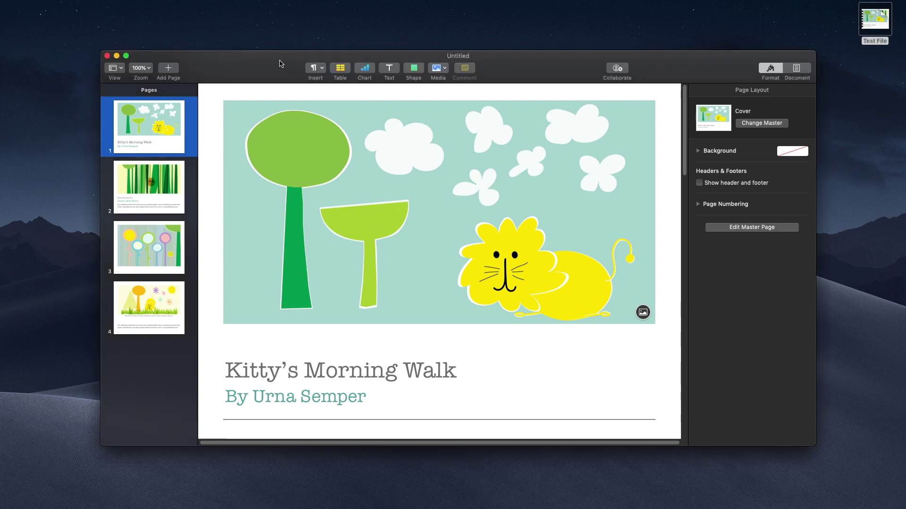
pyautogui.click(59, 5)
pyautogui.moveTo(85, 103)
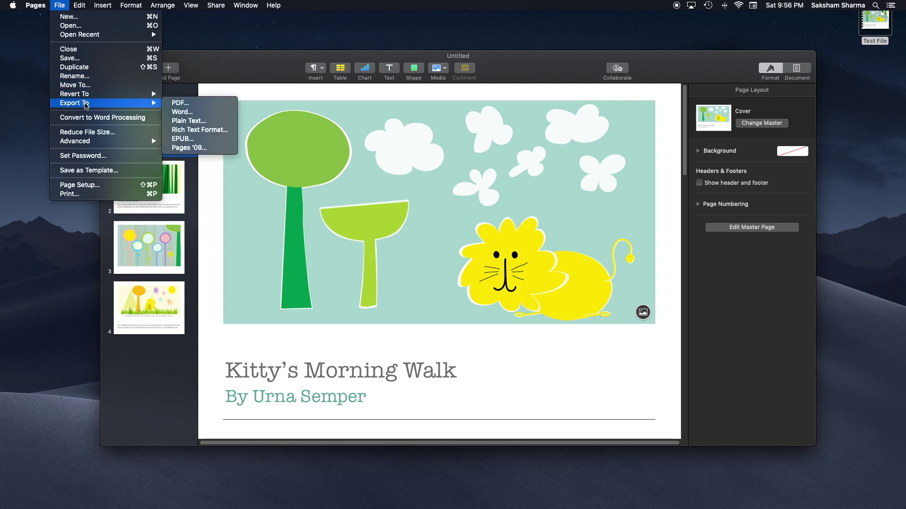
pyautogui.click(181, 116)
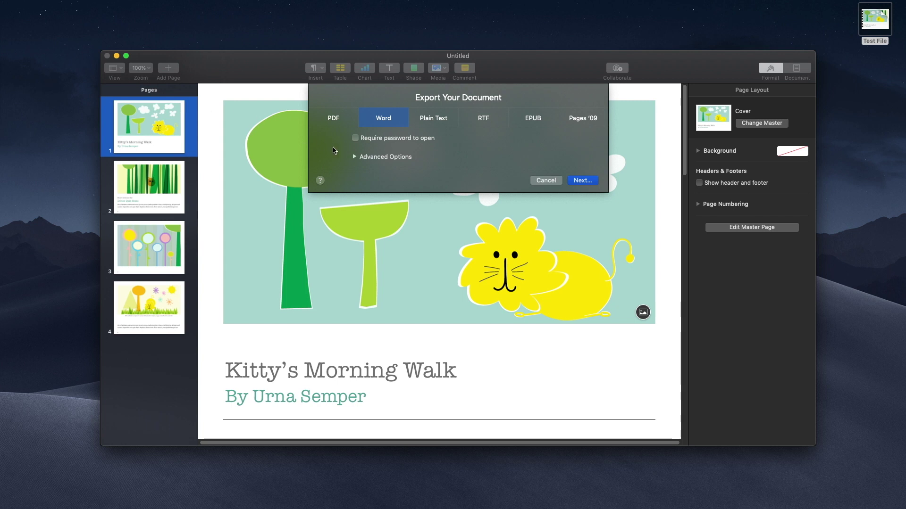
pyautogui.click(361, 161)
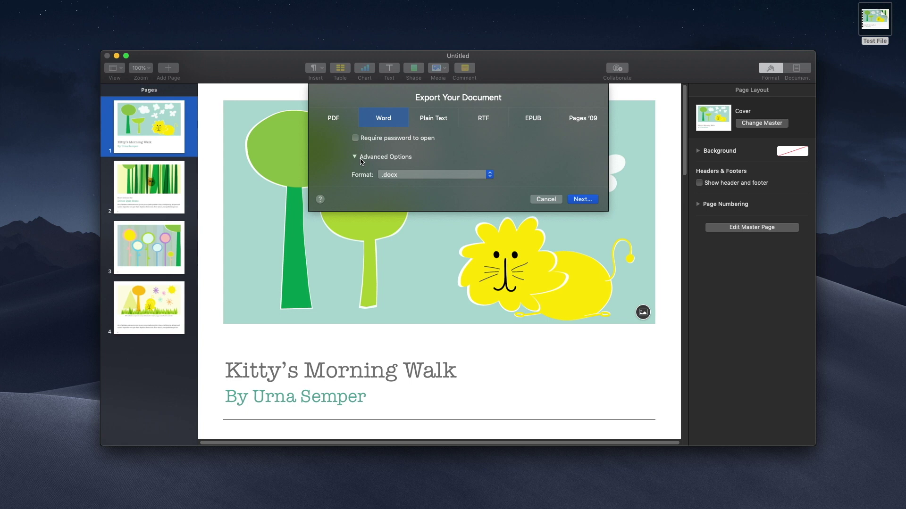
pyautogui.click(396, 175)
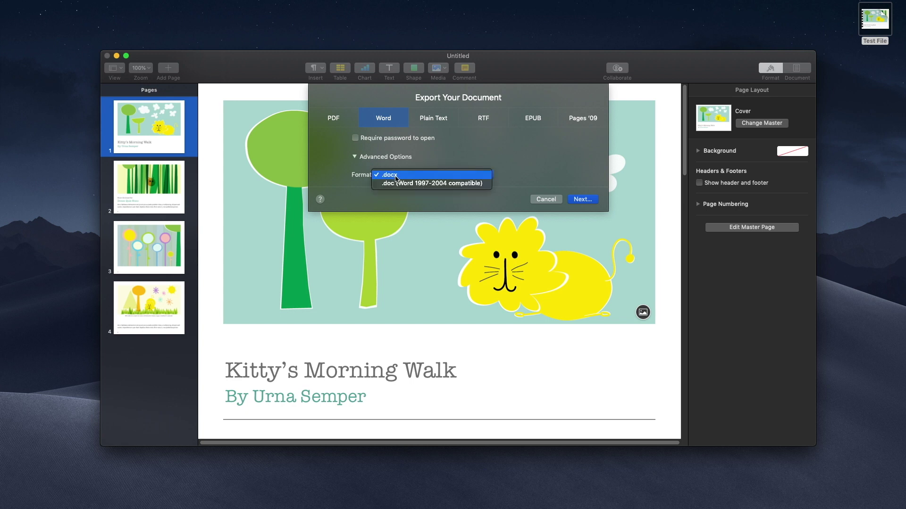
pyautogui.click(396, 176)
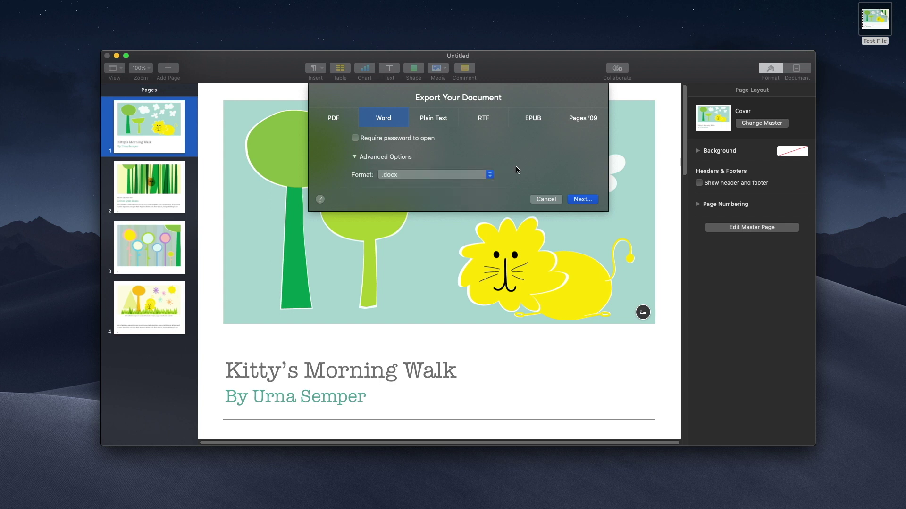
pyautogui.click(379, 158)
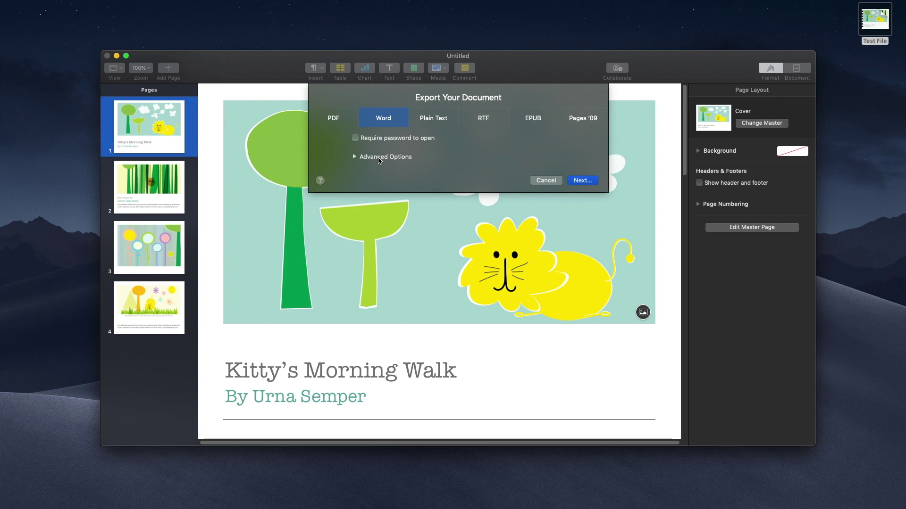
pyautogui.press('Escape')
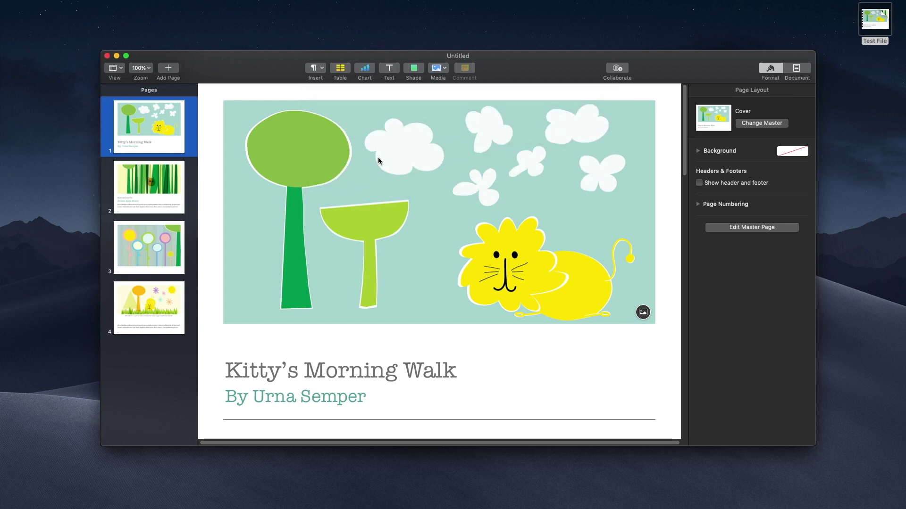